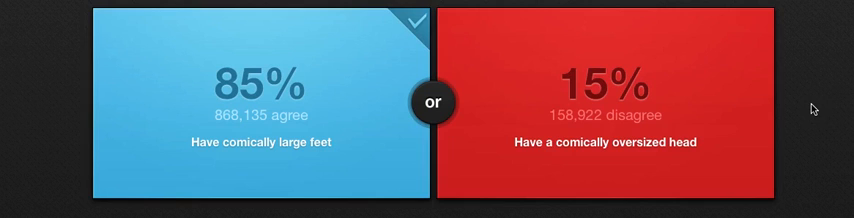
# Step: Advance past the shark-and-bear question to the Clinton-or-Pelosi make-out dilemma
pyautogui.click(813, 108)
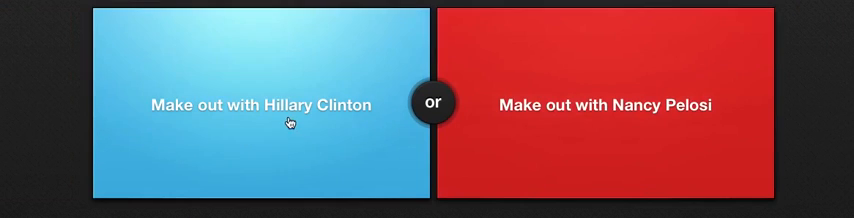
# Step: Vote for the second politician, then choose being a piece of toast for a day
pyautogui.click(715, 88)
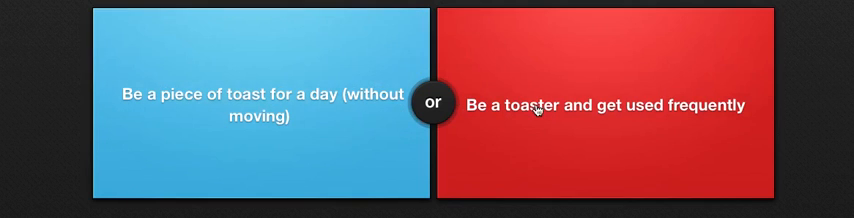
pyautogui.click(336, 111)
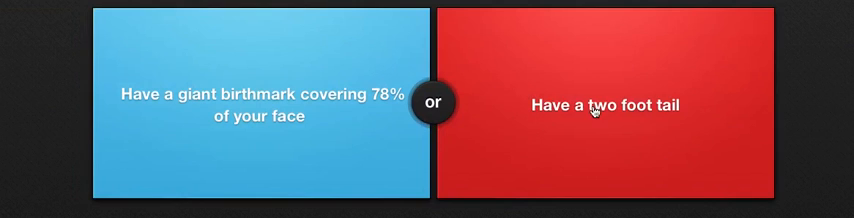
# Step: Choose having a two foot tail over the giant face birthmark, revealing 81% agree
pyautogui.click(496, 108)
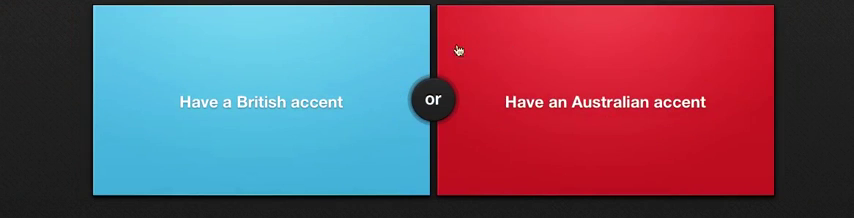
# Step: Vote for having a British accent, bringing up the human-remains-or-starve question
pyautogui.click(381, 32)
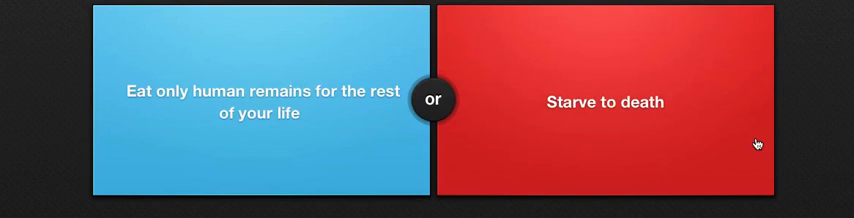
# Step: Choose eating human remains over starving, then $150 in quarters over paper money
pyautogui.click(370, 55)
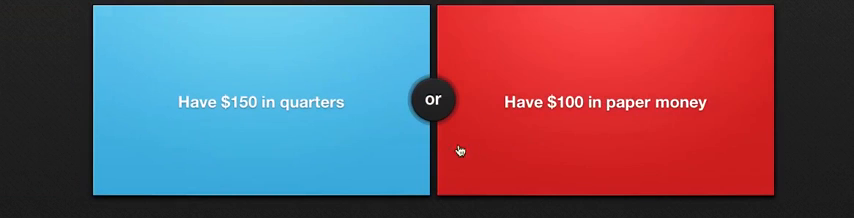
pyautogui.click(385, 125)
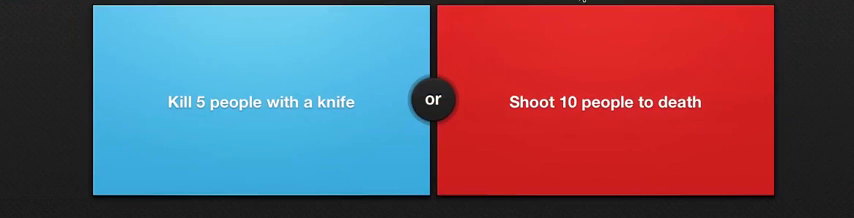
# Step: Vote for killing 5 people with a knife, revealing the 38% to 59% split
pyautogui.click(358, 44)
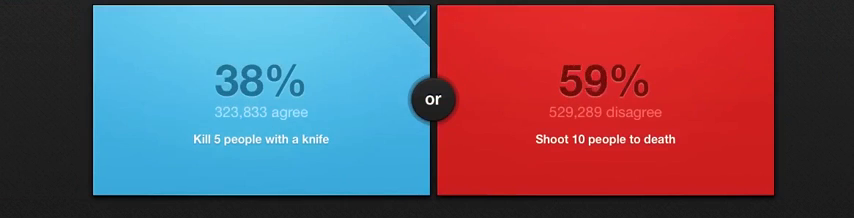